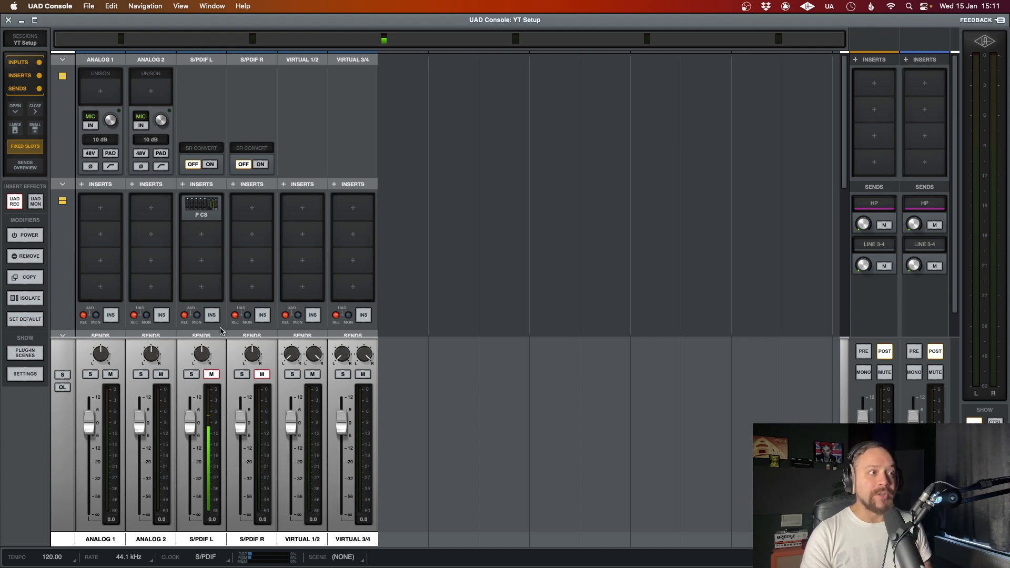
In the hardware settings, switch the channel DSP pairing to 1 pair with 2 virtual channels, and restore 0 pairs with 4 virtual channels
{"action": "left_click", "coordinate": [28, 377]}
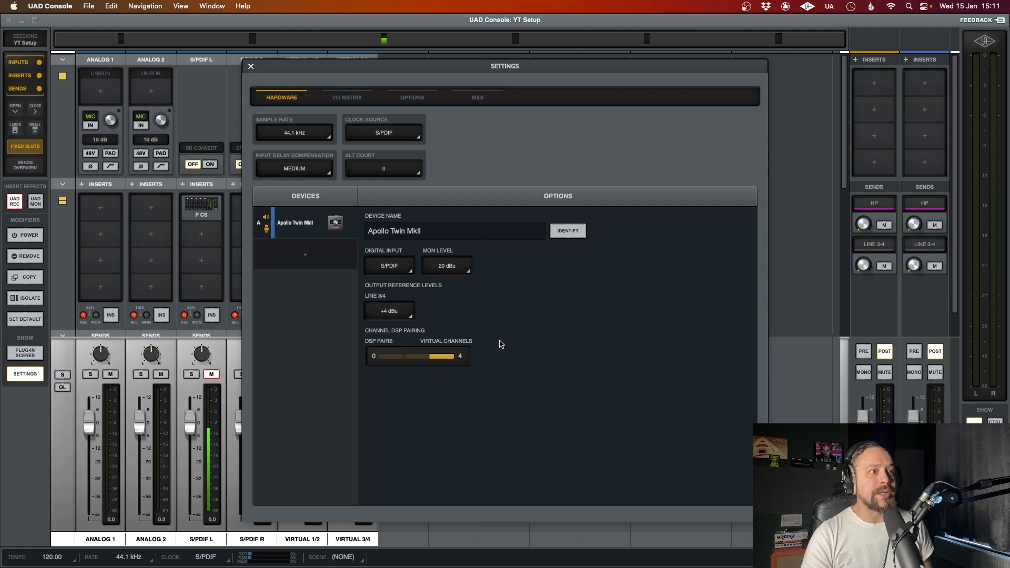
{"action": "left_click", "coordinate": [439, 358]}
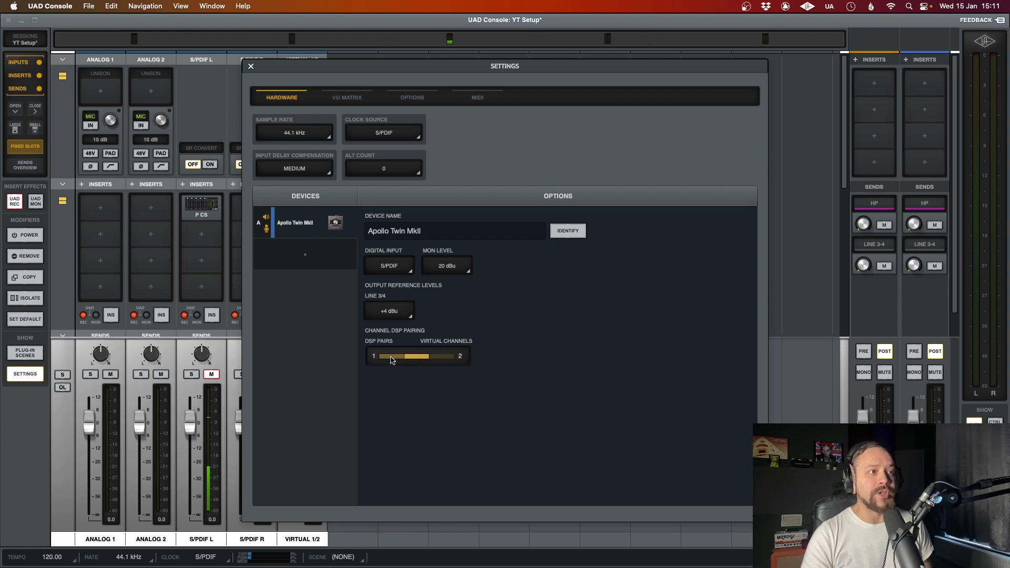
{"action": "left_click", "coordinate": [445, 357]}
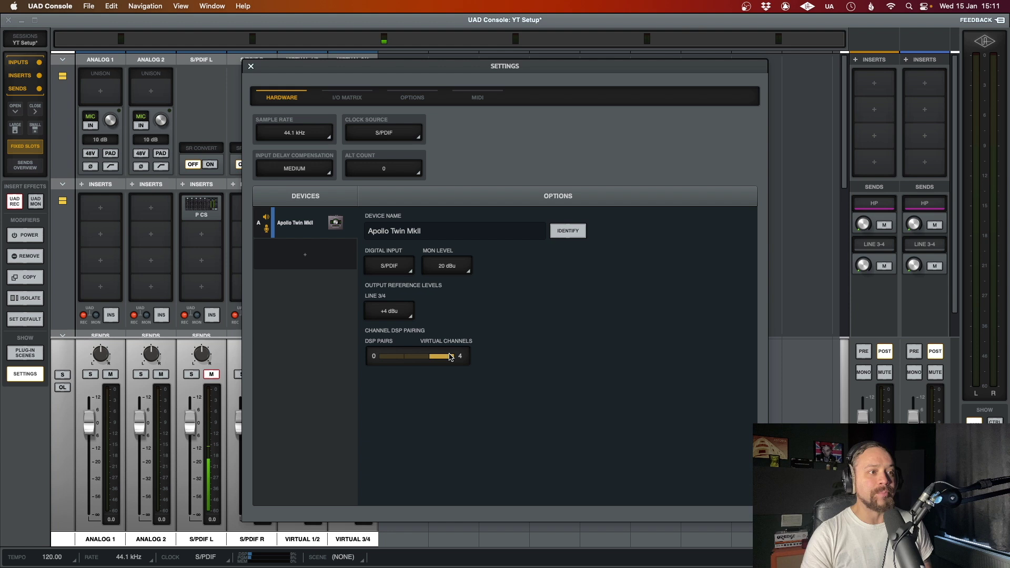
{"action": "left_click", "coordinate": [251, 66]}
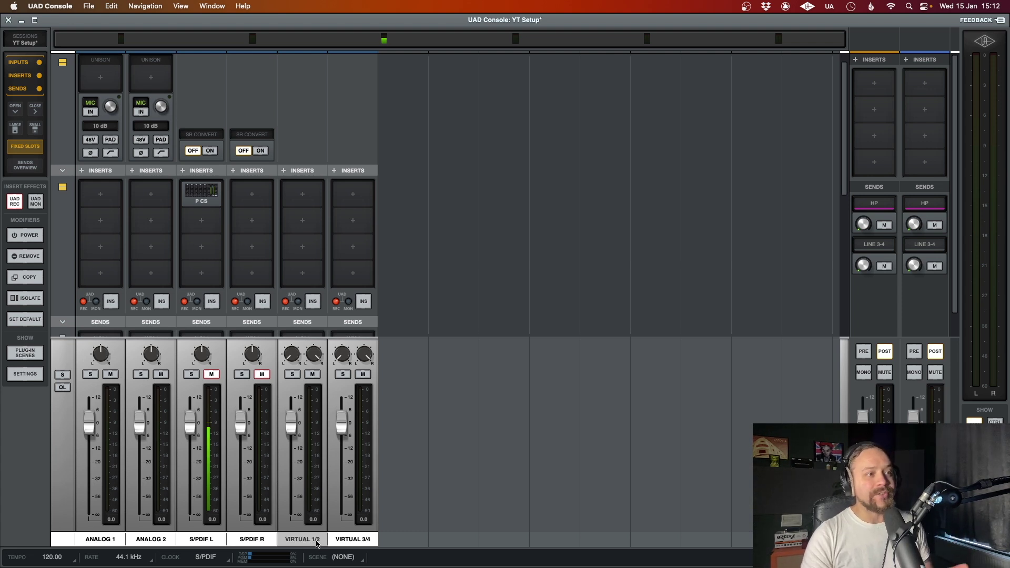
Rename the VIRTUAL 1/2 channel as DAW
{"action": "left_click", "coordinate": [311, 542]}
{"action": "left_click", "coordinate": [349, 511]}
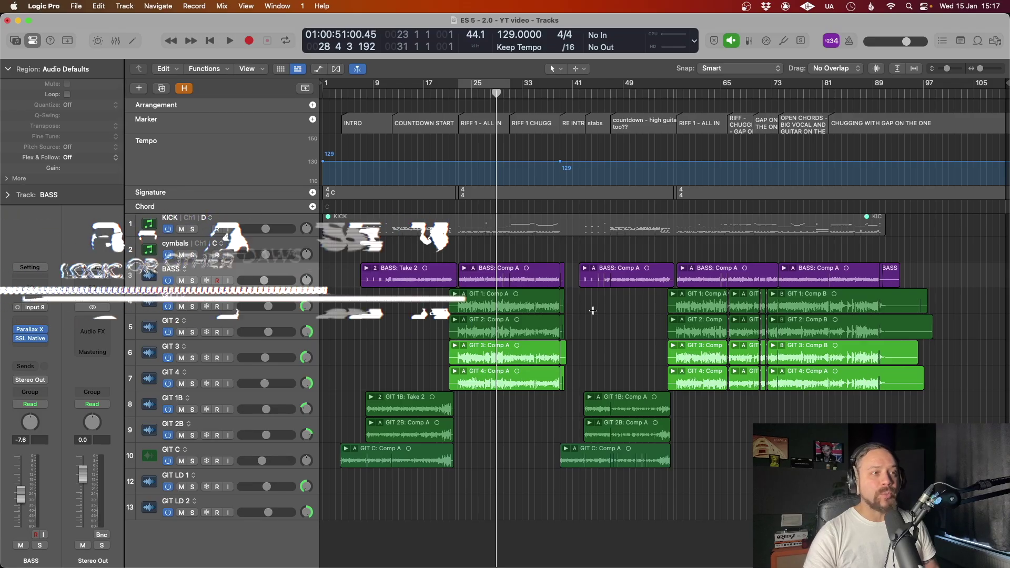
In Logic Pro, assign the stereo output to VIRTUAL 1/2 in the audio I/O assignments and close the settings
{"action": "key", "text": "super+2"}
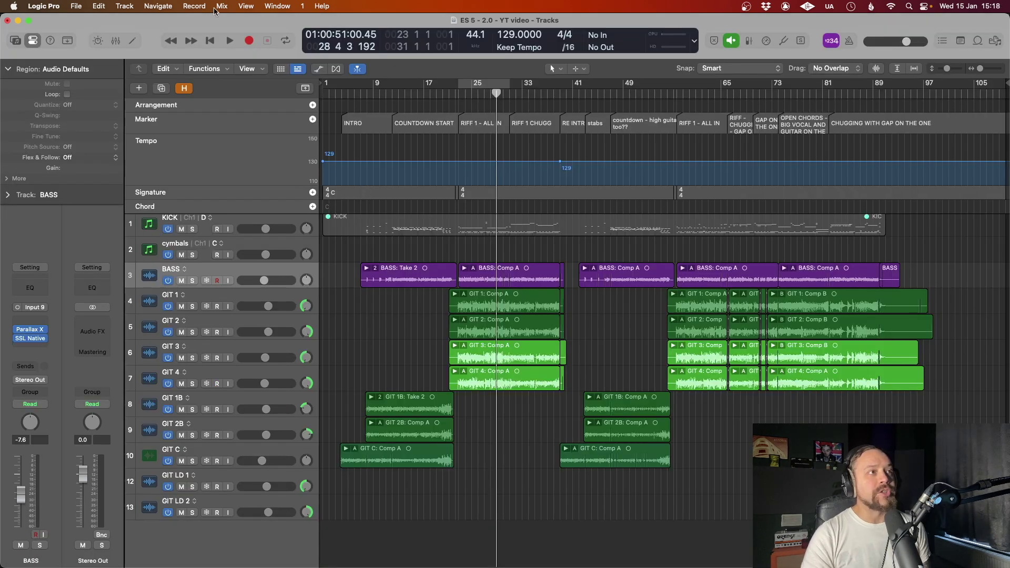
{"action": "left_click", "coordinate": [221, 6]}
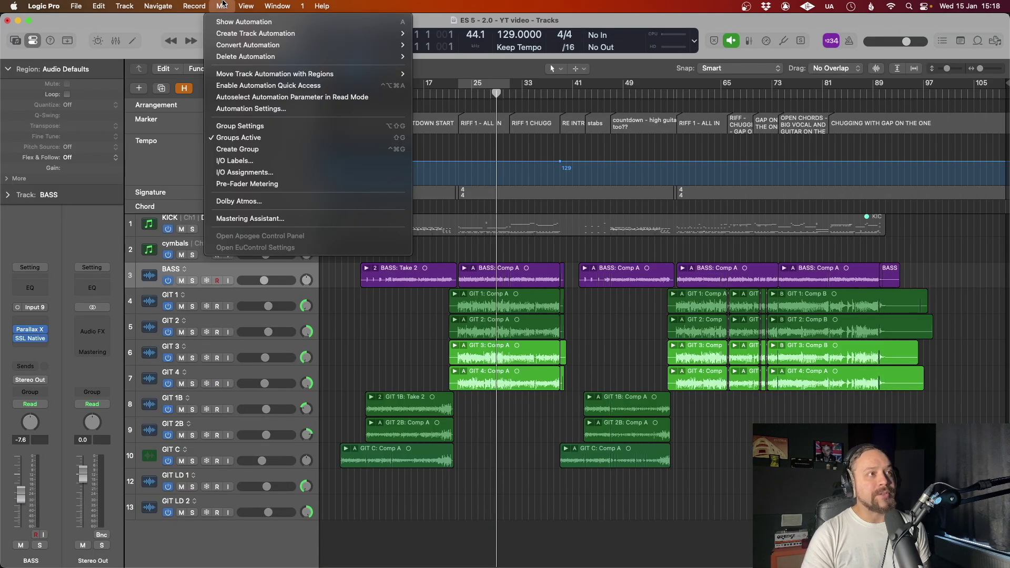
{"action": "left_click", "coordinate": [280, 173]}
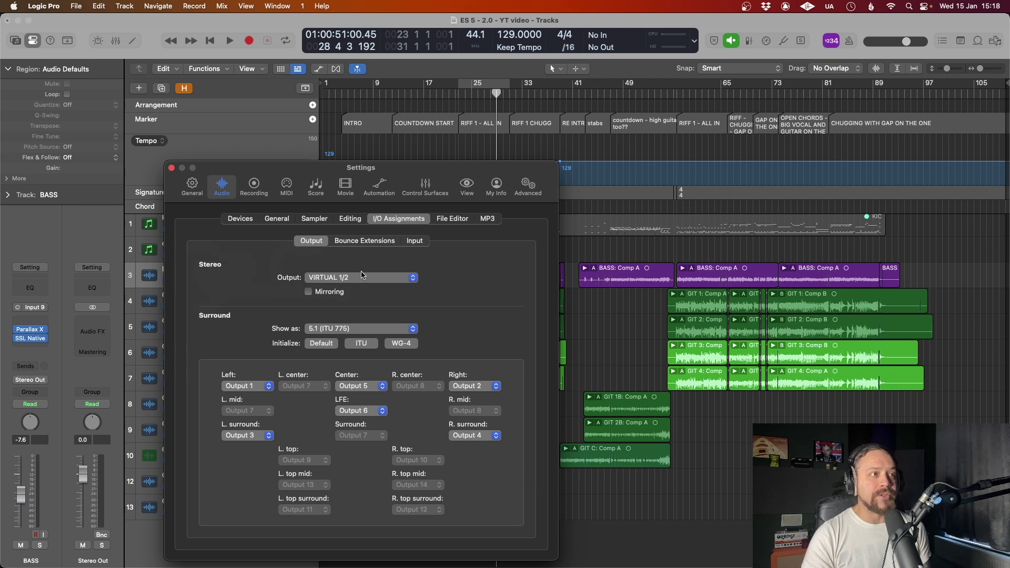
{"action": "left_click", "coordinate": [397, 282]}
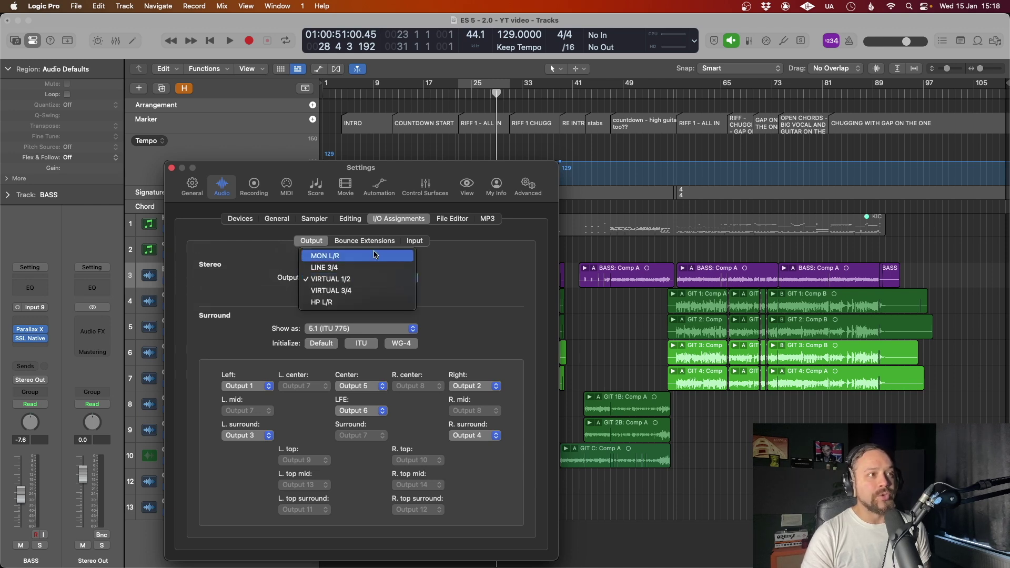
{"action": "left_click", "coordinate": [365, 280]}
{"action": "key", "text": "cmd+w"}
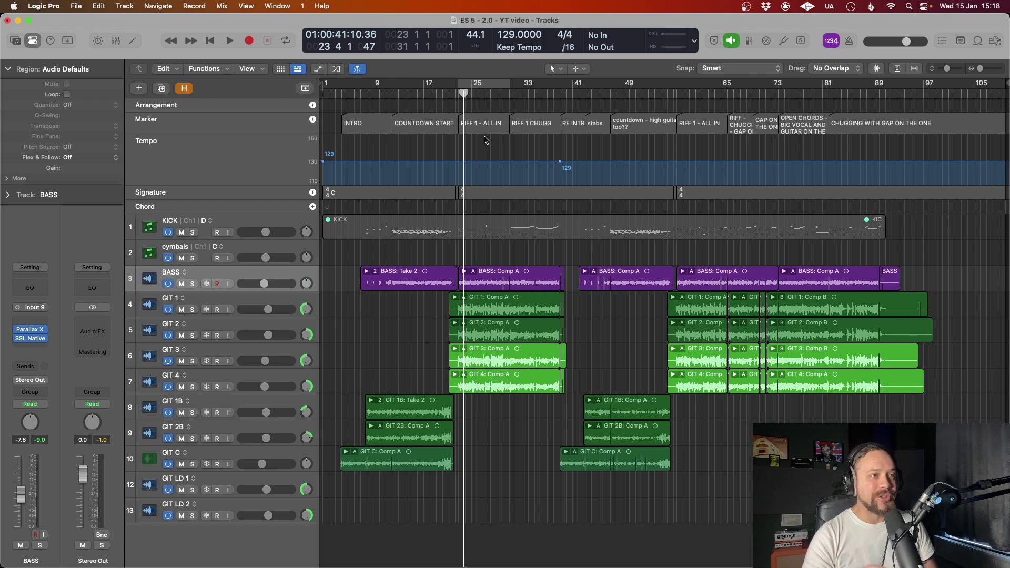
Switch to UAD Console and set the DAW channel's fader to -0.5 dB while the Logic Pro session plays
{"action": "key", "text": "super+Tab"}
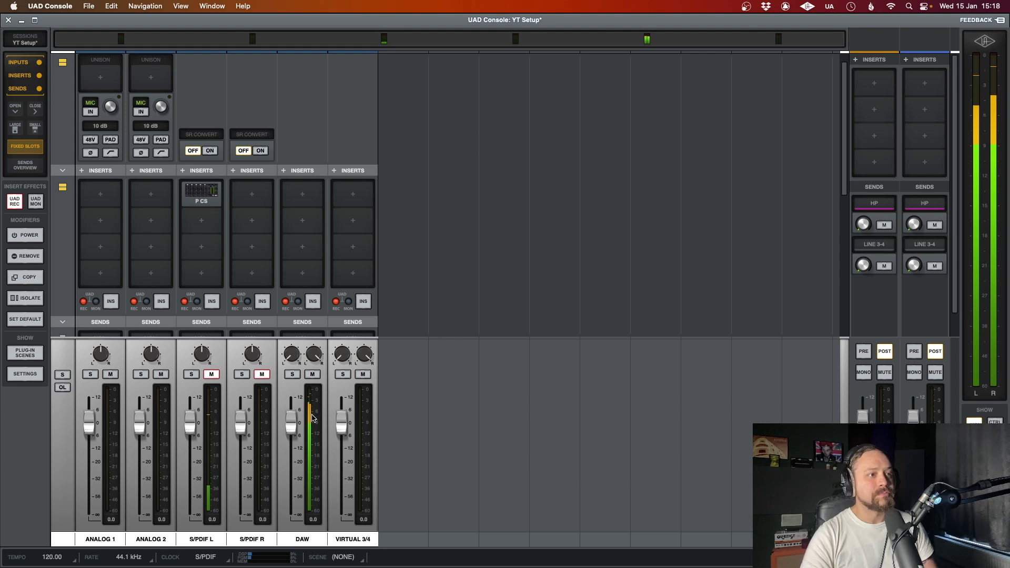
{"action": "scroll", "coordinate": [305, 436], "scroll_direction": "up", "scroll_amount": 1}
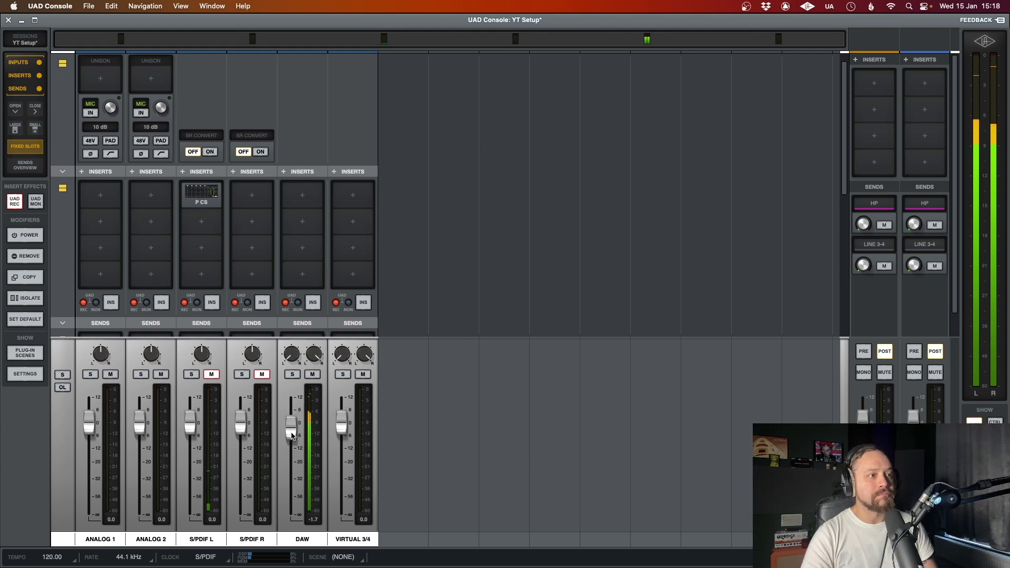
{"action": "mouse_move", "coordinate": [289, 428]}
{"action": "left_mouse_down"}
{"action": "mouse_move", "coordinate": [289, 514]}
{"action": "mouse_move", "coordinate": [288, 417]}
{"action": "mouse_move", "coordinate": [290, 428]}
{"action": "left_mouse_up"}
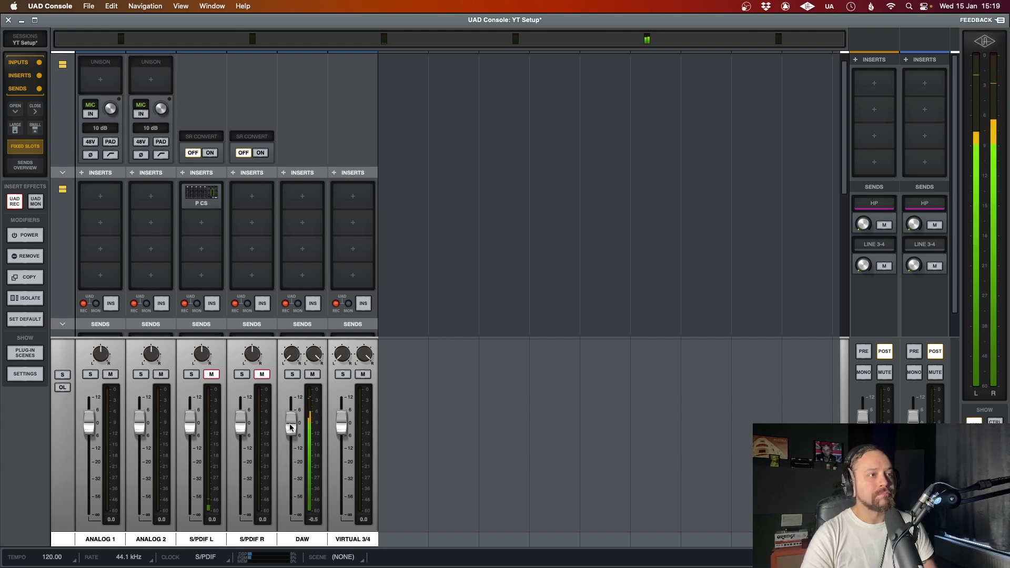
{"action": "key", "text": "super+Tab"}
{"action": "key", "text": "super+Tab"}
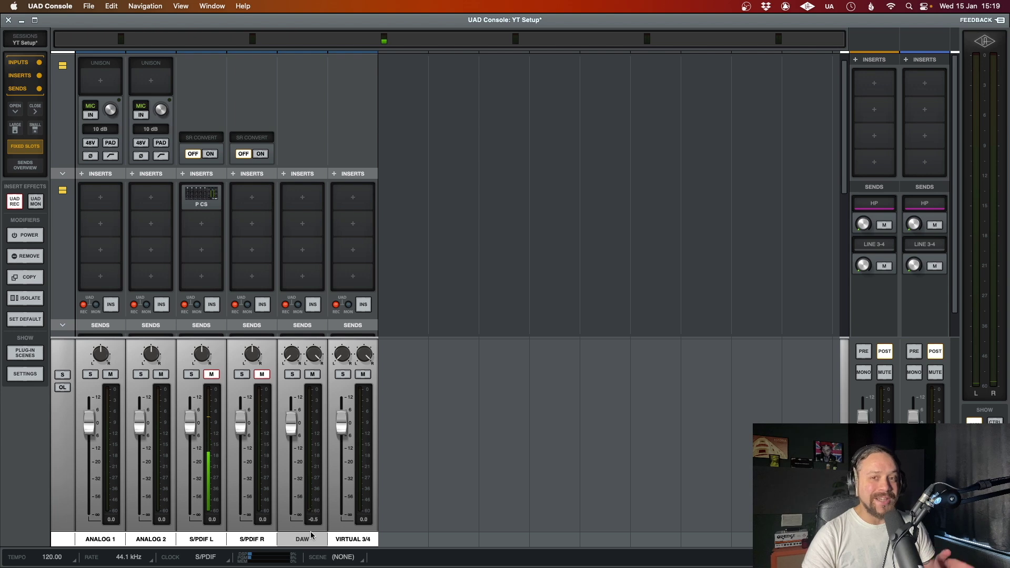
In Logic Pro, open the mixer and select the bus channels from Bus 10 back to DrumBUS to examine their output routing
{"action": "key", "text": "super+Tab"}
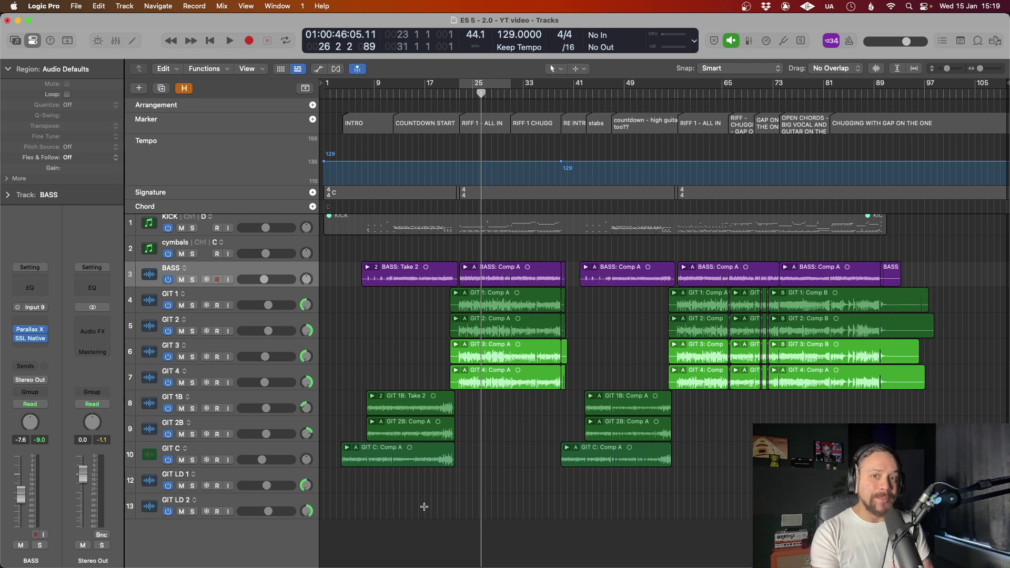
{"action": "key", "text": "super+2"}
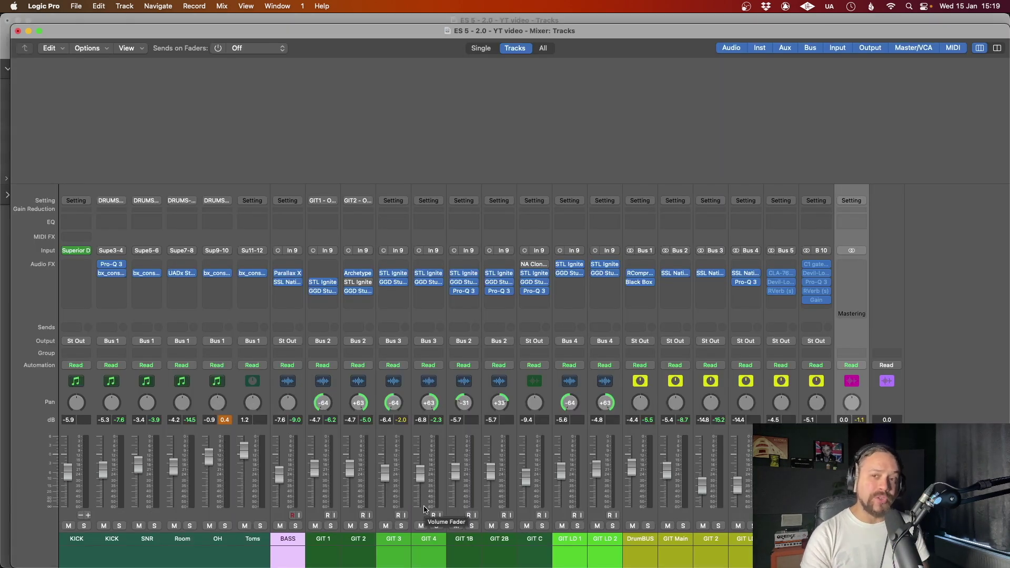
{"action": "left_click_drag", "start_coordinate": [816, 539], "coordinate": [633, 540]}
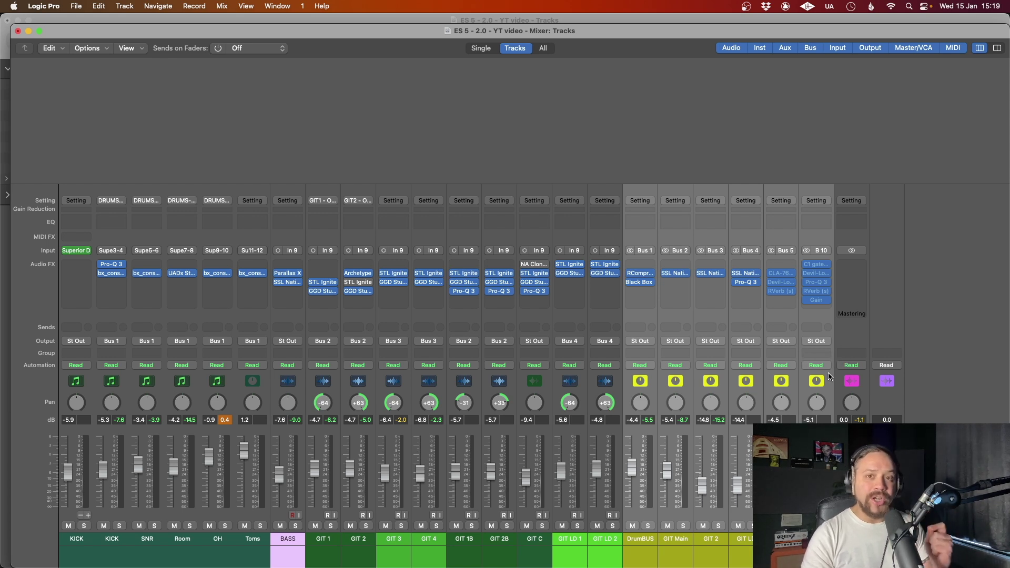
{"action": "key", "text": "super+w"}
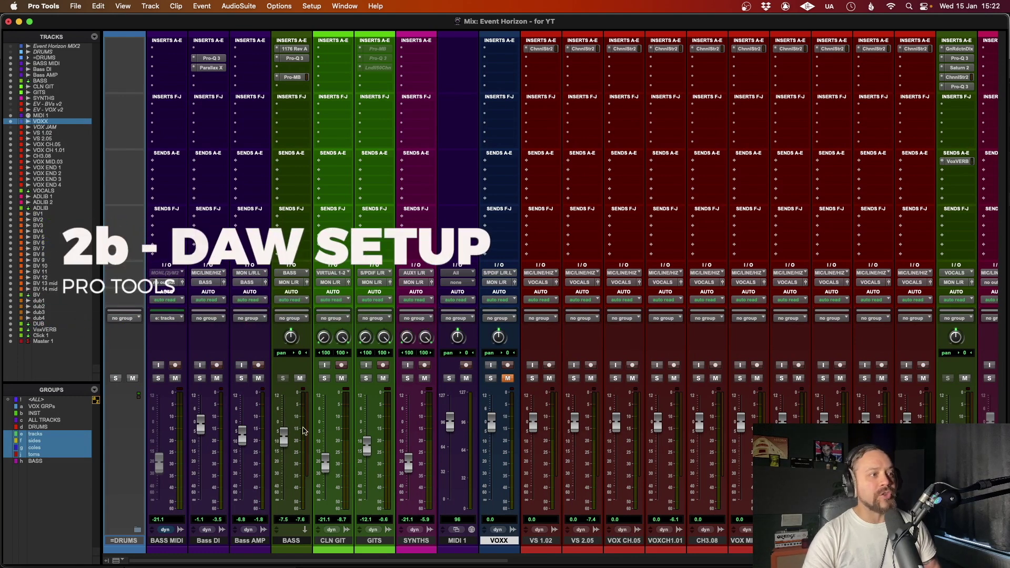
In Pro Tools, open the I/O Setup outputs and map the VIRTUAL 1-2 path to channels 1 and 2
{"action": "left_click", "coordinate": [137, 530]}
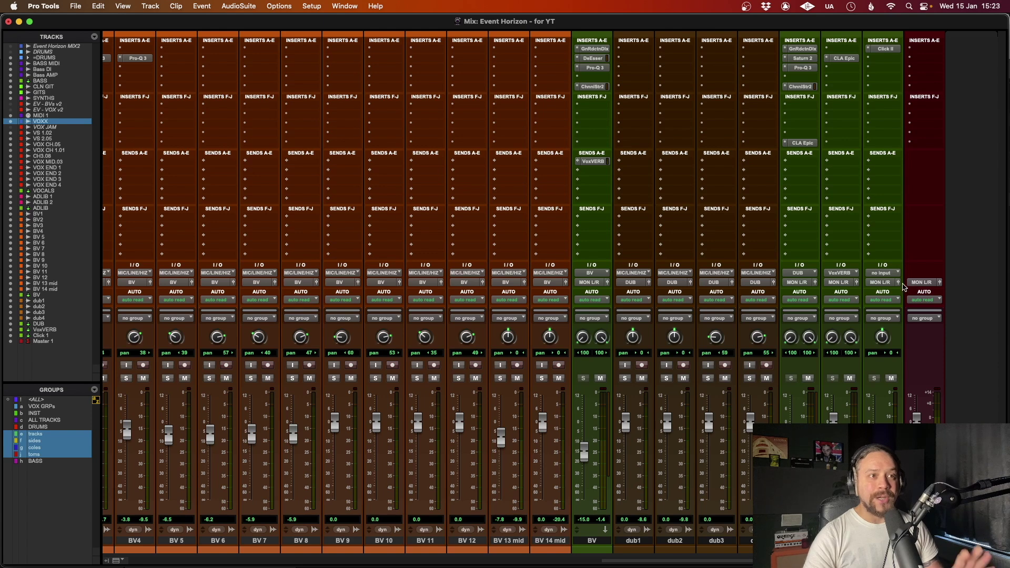
{"action": "left_click", "coordinate": [311, 6]}
{"action": "left_click", "coordinate": [330, 75]}
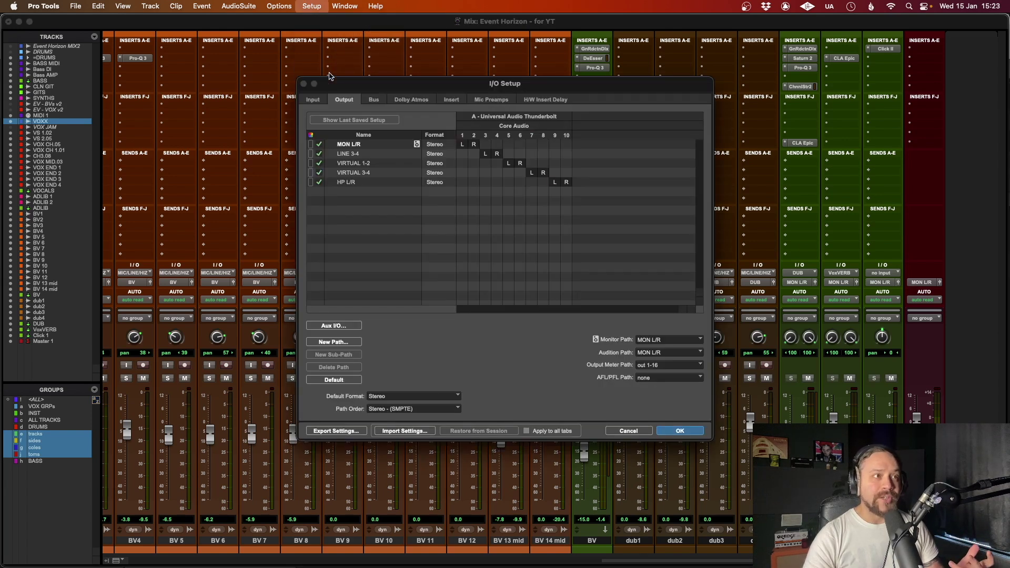
{"action": "left_click_drag", "start_coordinate": [401, 86], "coordinate": [379, 88]}
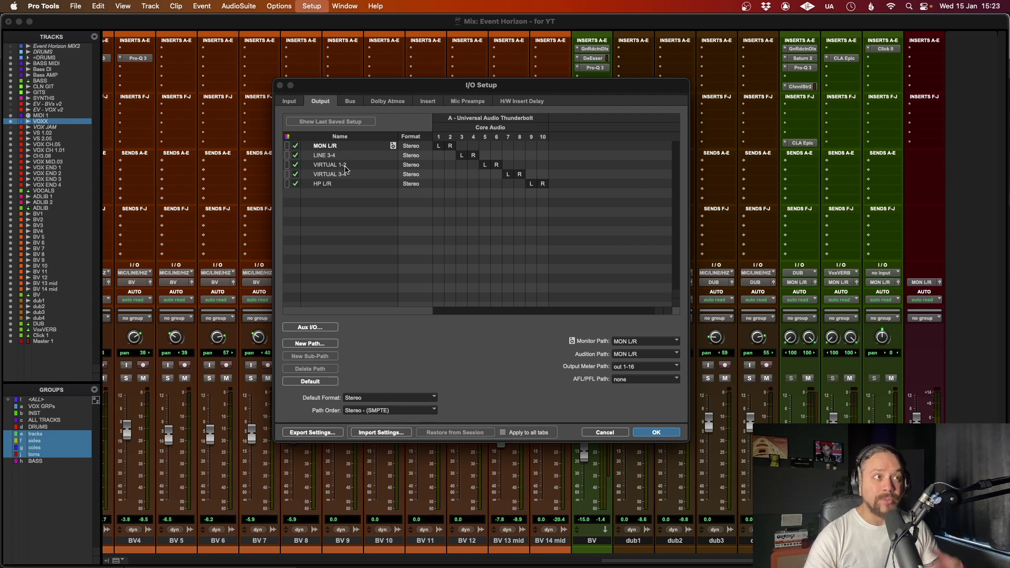
{"action": "left_click_drag", "start_coordinate": [487, 164], "coordinate": [442, 165]}
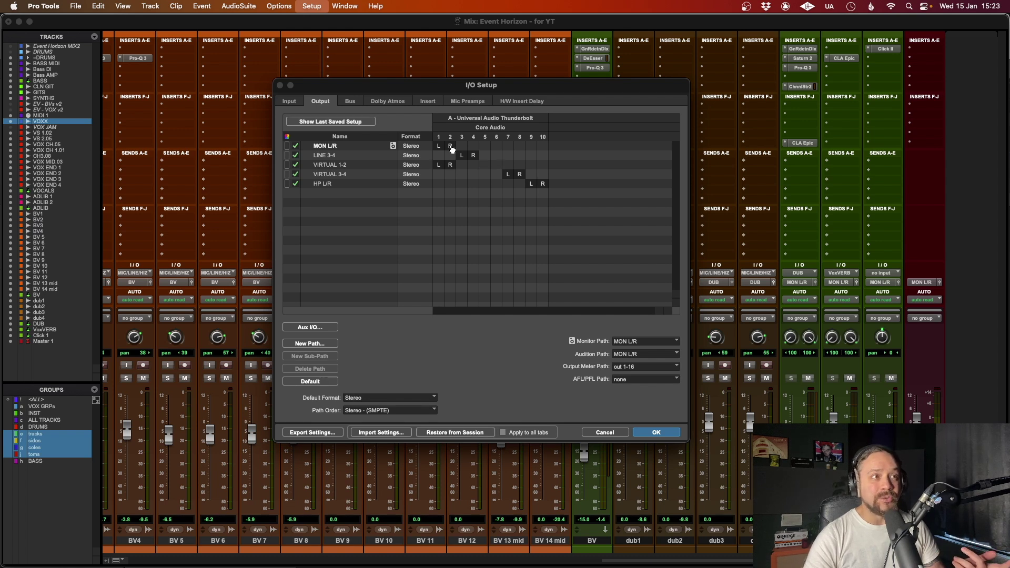
Map the MON L/R output path to channel 5 for left and 6 for right, and apply the I/O setup
{"action": "left_click_drag", "start_coordinate": [450, 146], "coordinate": [486, 149]}
{"action": "left_click", "coordinate": [439, 146]}
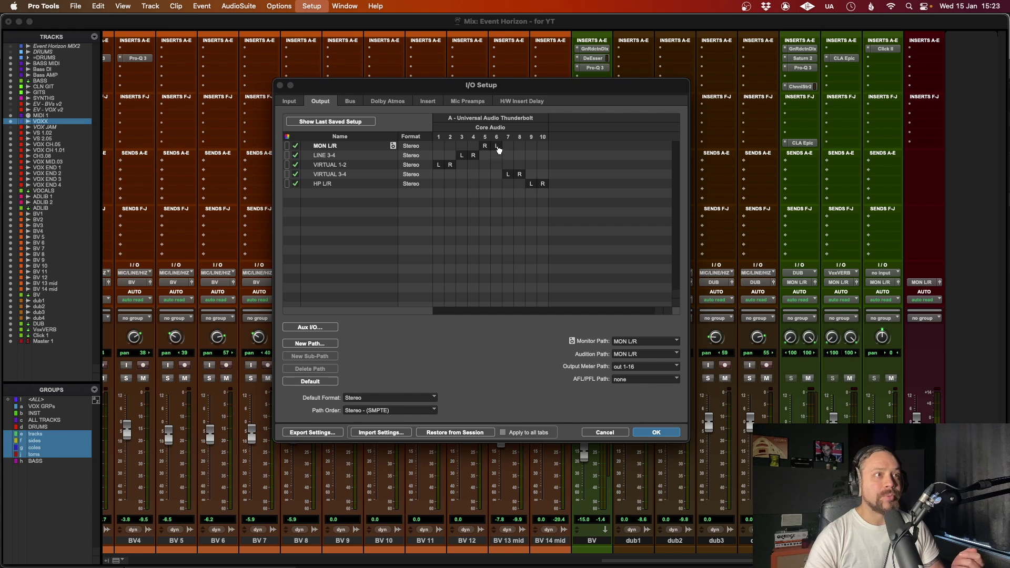
{"action": "left_click", "coordinate": [485, 150]}
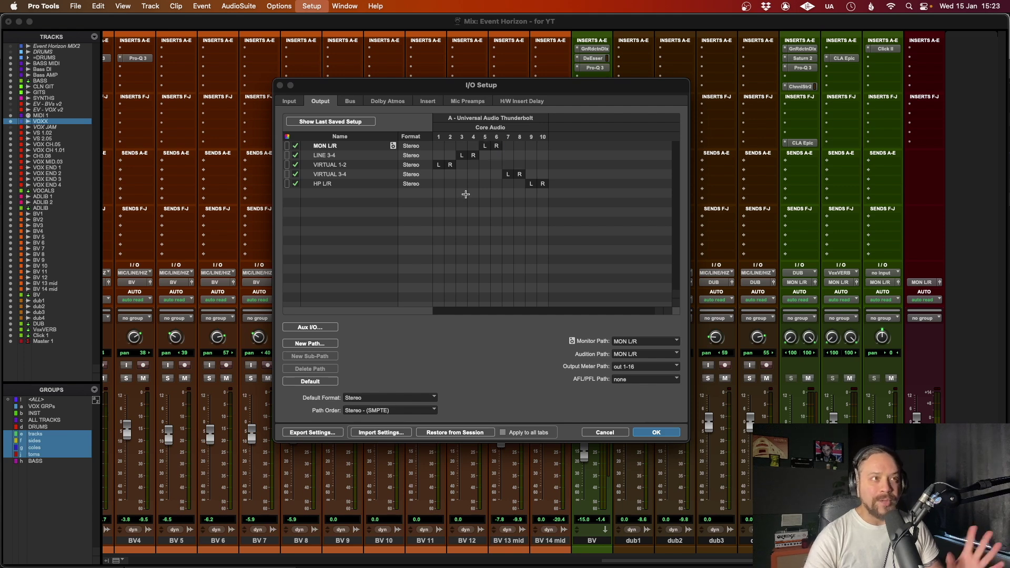
{"action": "left_click", "coordinate": [674, 433]}
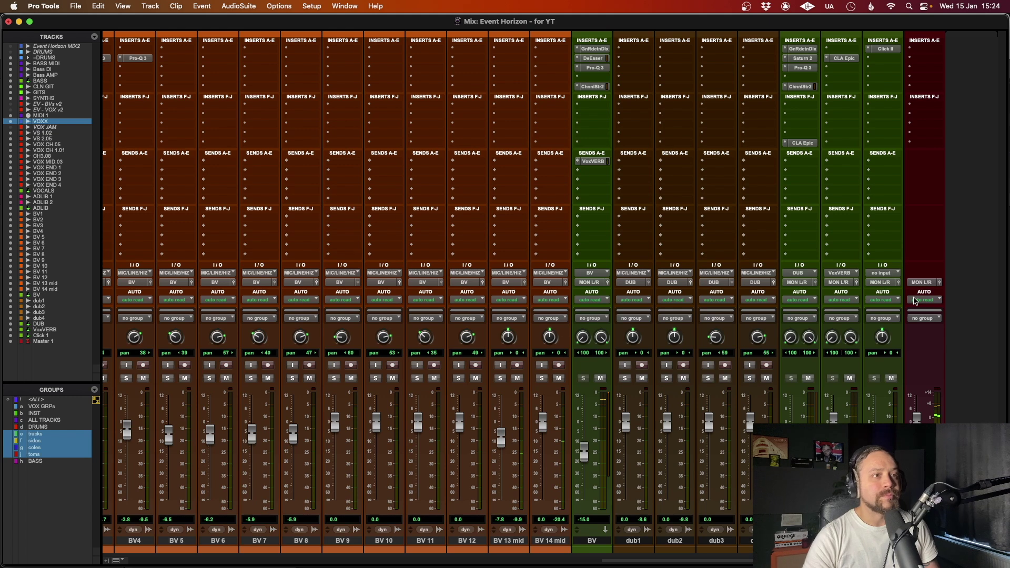
Switch to UAD Console and examine the DAW channel's level meter while the Pro Tools session plays
{"action": "key", "text": "super+Tab"}
{"action": "key", "text": "super+Tab"}
{"action": "key", "text": "super+Tab"}
{"action": "key", "text": "super+Tab"}
{"action": "key", "text": "super+Tab"}
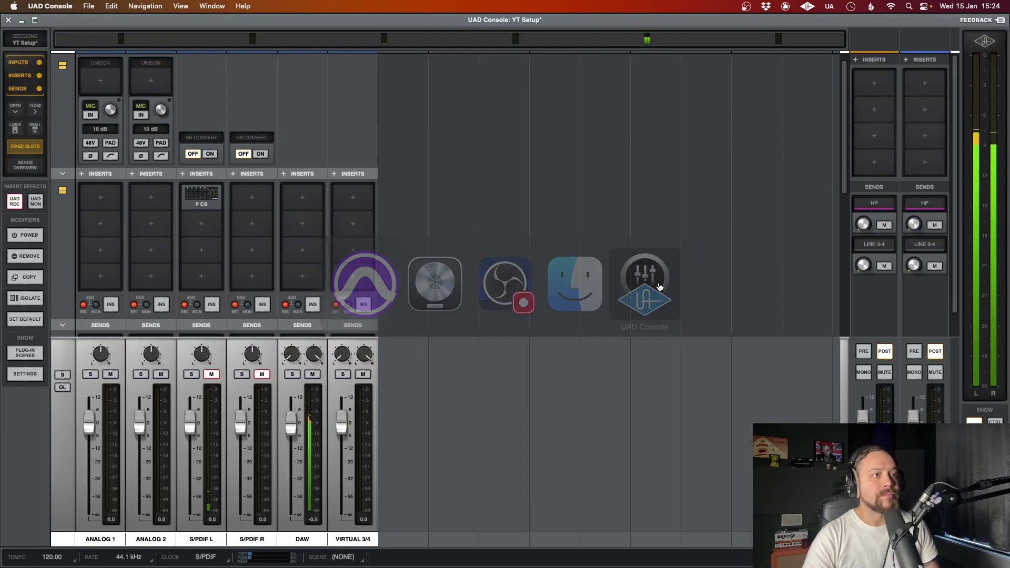
{"action": "scroll", "coordinate": [333, 331], "scroll_direction": "down", "scroll_amount": 2}
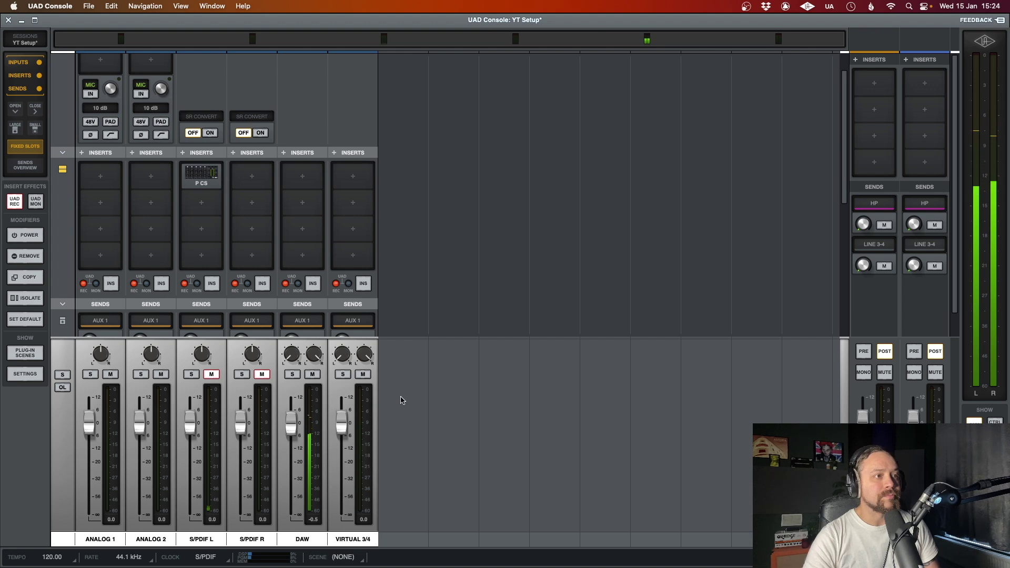
{"action": "key", "text": "super+Tab"}
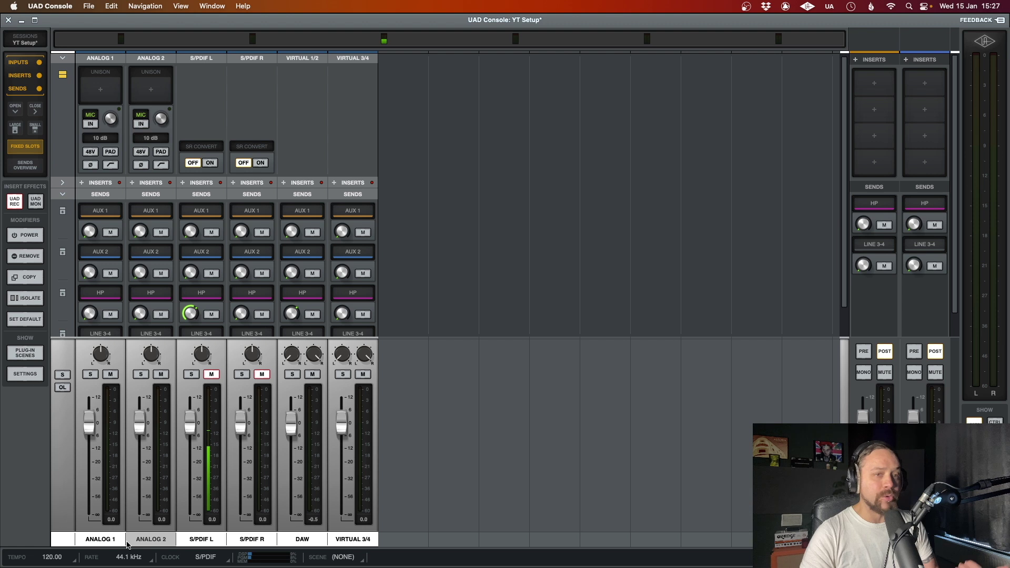
Rename the S/PDIF L channel as VOCALS in UAD Console
{"action": "double_click", "coordinate": [200, 540]}
{"action": "type", "text": "VOCALS"}
{"action": "key", "text": "Return"}
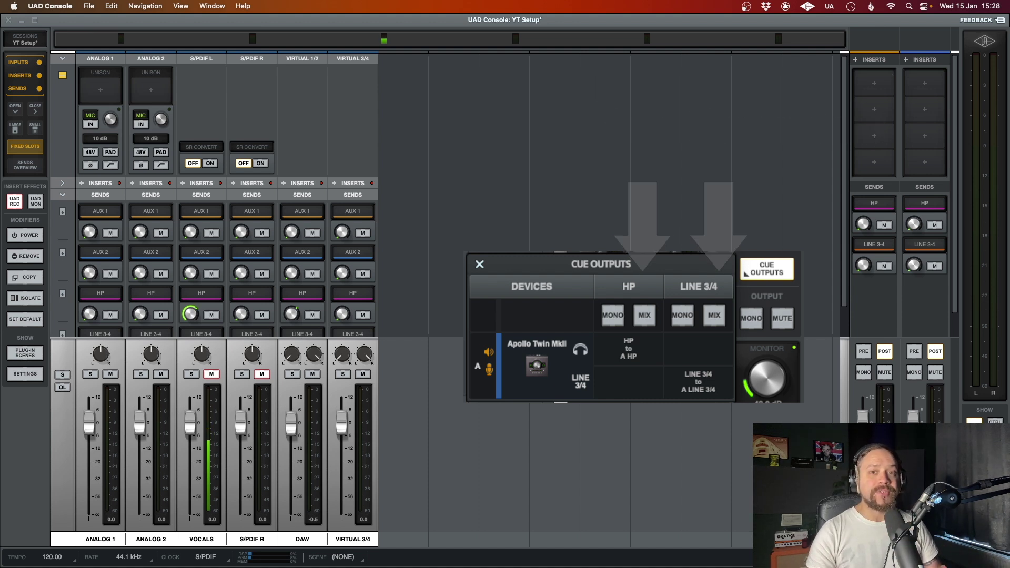
Expand the HP sends into faders and set the headphone levels to -2.2 dB for DAW and -6.4 dB for VOCALS
{"action": "left_click", "coordinate": [744, 272]}
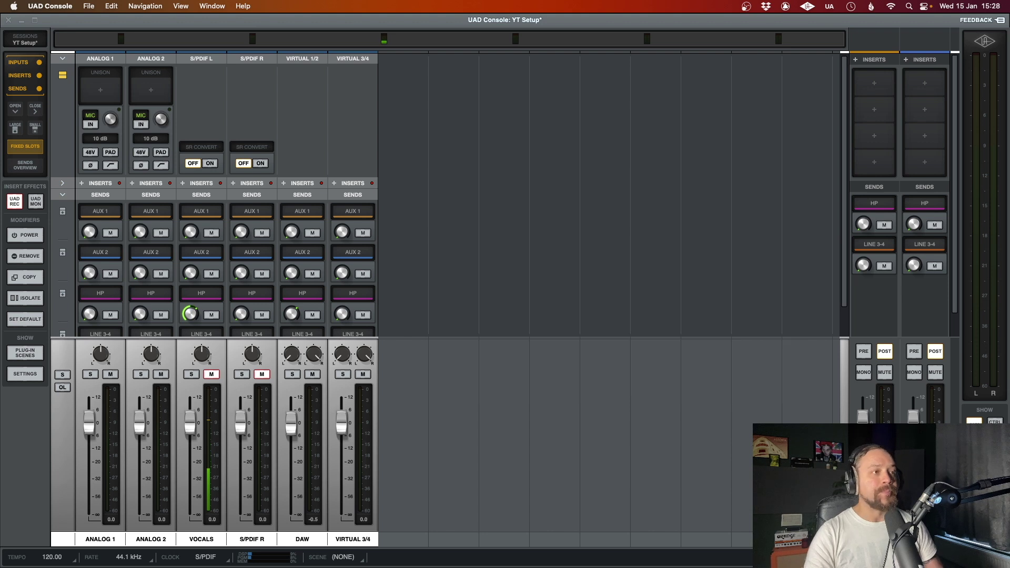
{"action": "scroll", "coordinate": [87, 192], "scroll_direction": "down", "scroll_amount": 1}
{"action": "scroll", "coordinate": [85, 192], "scroll_direction": "down", "scroll_amount": 4}
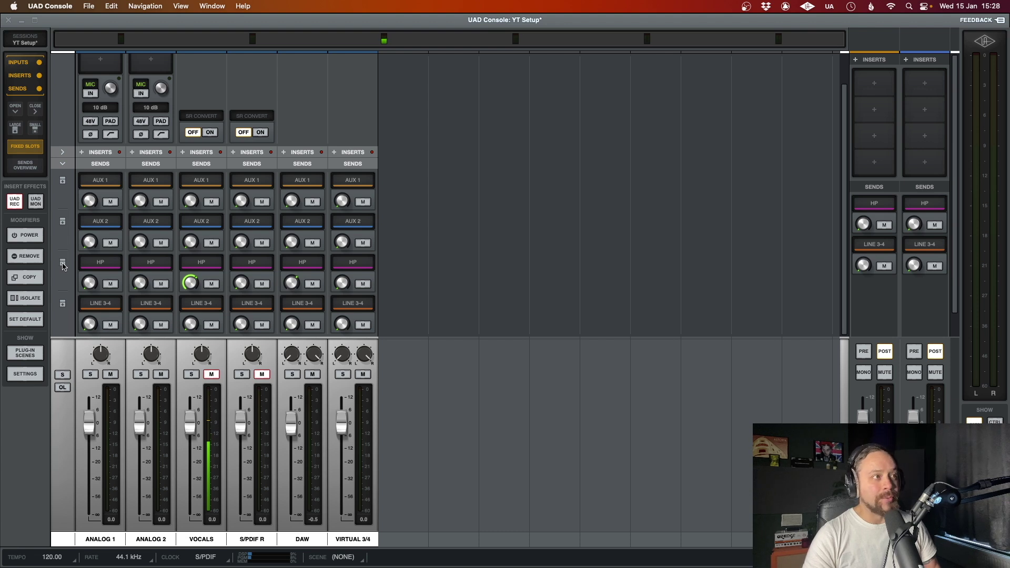
{"action": "left_click", "coordinate": [63, 263]}
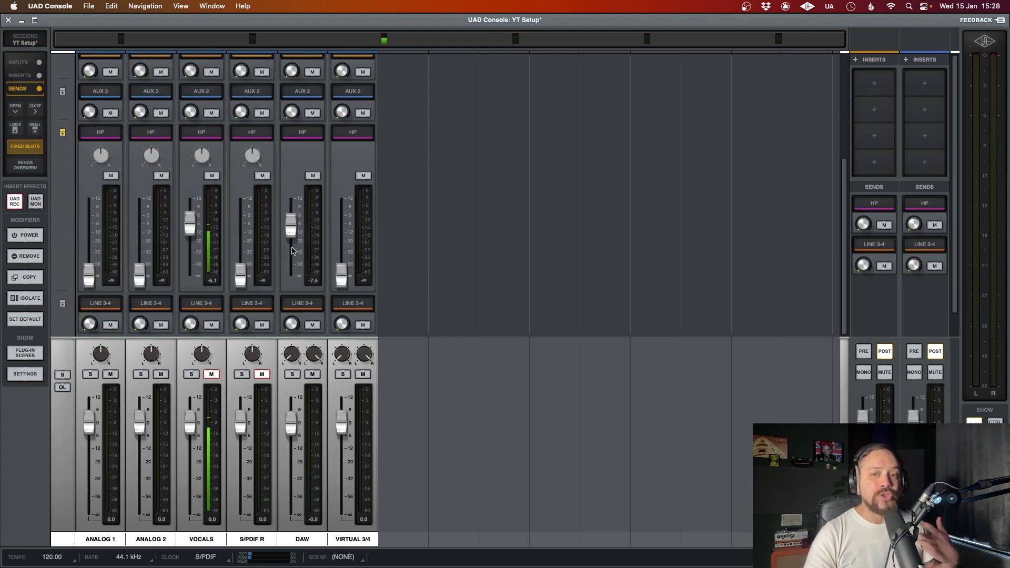
{"action": "left_click_drag", "start_coordinate": [289, 230], "coordinate": [286, 290]}
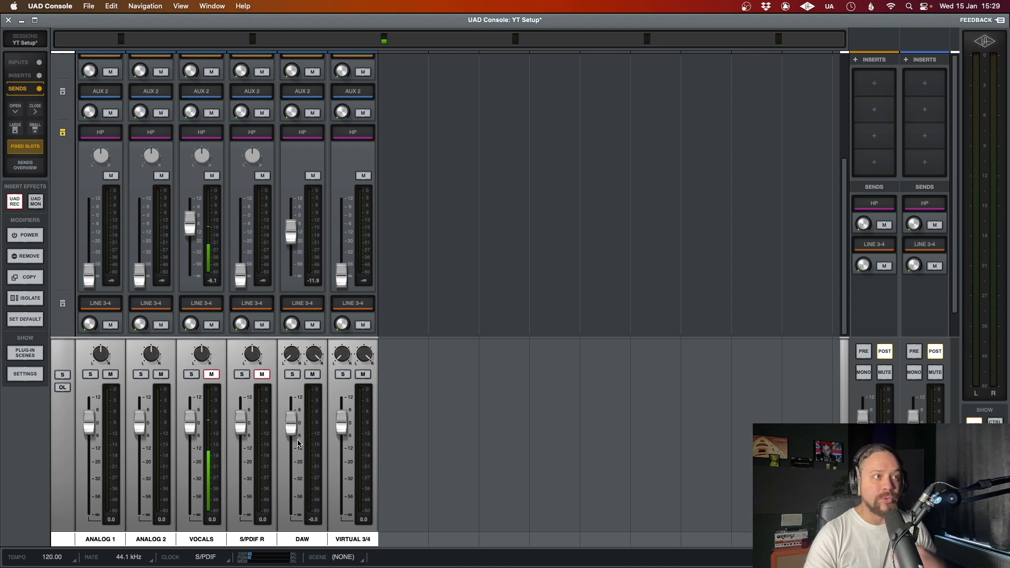
{"action": "left_click_drag", "start_coordinate": [291, 232], "coordinate": [291, 217]}
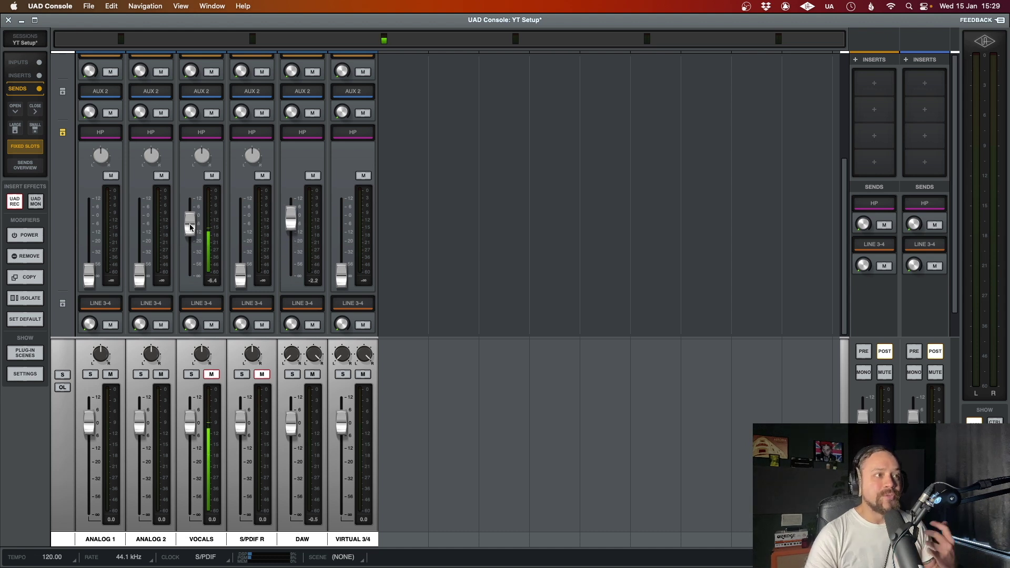
{"action": "mouse_move", "coordinate": [189, 223]}
{"action": "left_mouse_down"}
{"action": "mouse_move", "coordinate": [191, 244]}
{"action": "mouse_move", "coordinate": [189, 223]}
{"action": "left_mouse_up"}
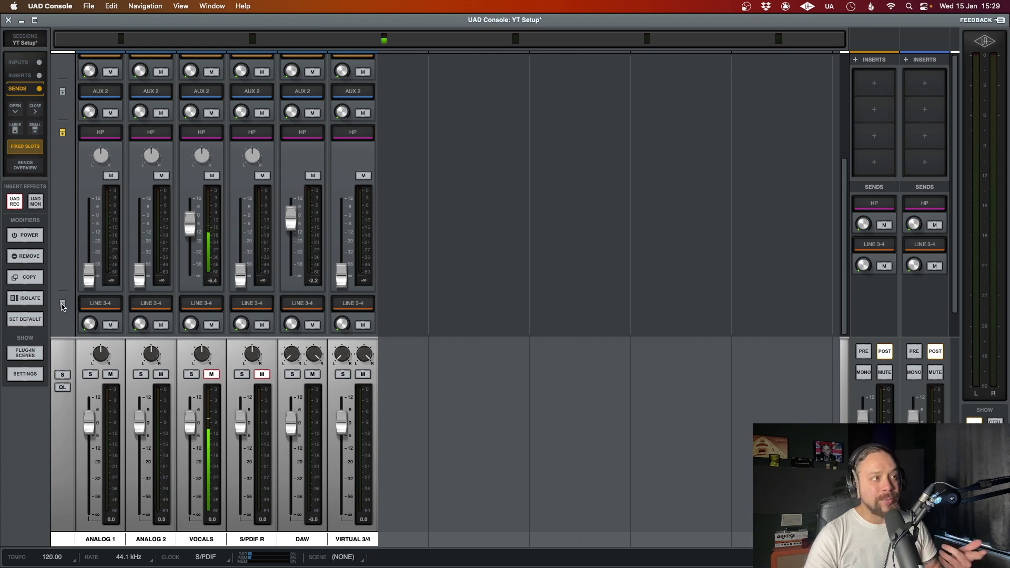
Expand the LINE 3-4 sends into faders and set their levels to -1.8 dB for DAW and -3.7 dB for VOCALS
{"action": "left_click", "coordinate": [62, 304]}
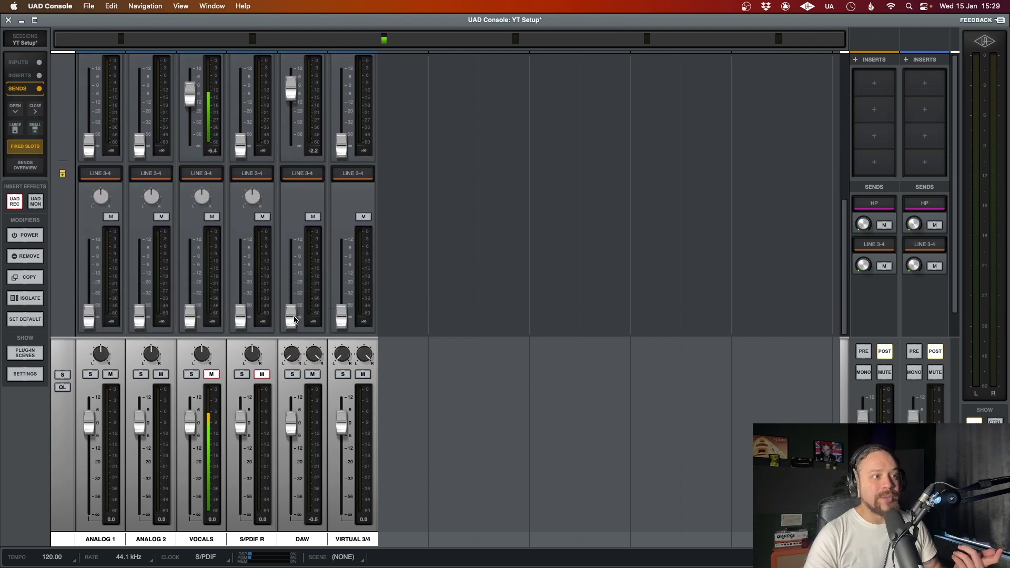
{"action": "left_click_drag", "start_coordinate": [294, 319], "coordinate": [291, 261]}
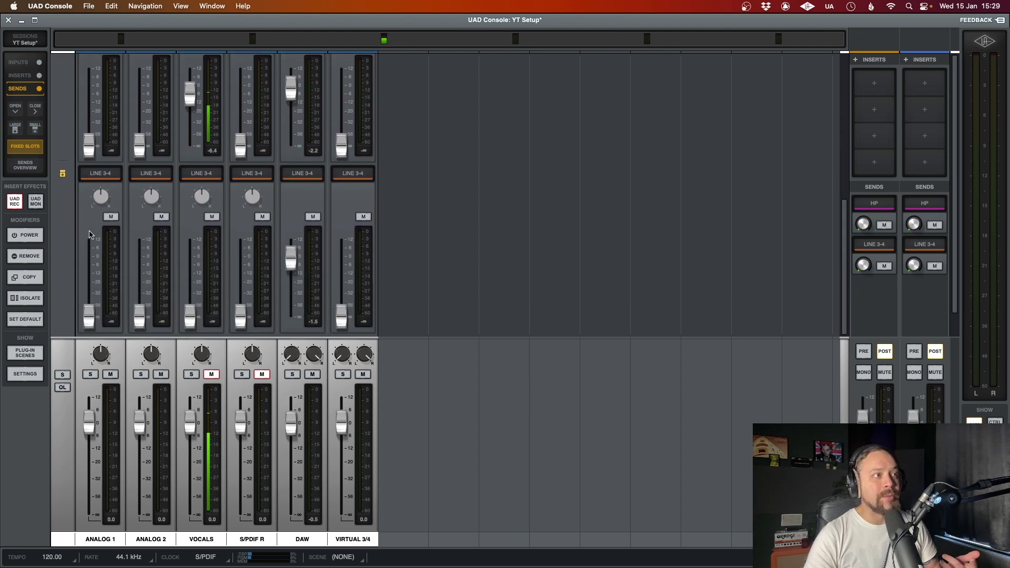
{"action": "left_click_drag", "start_coordinate": [190, 317], "coordinate": [190, 262]}
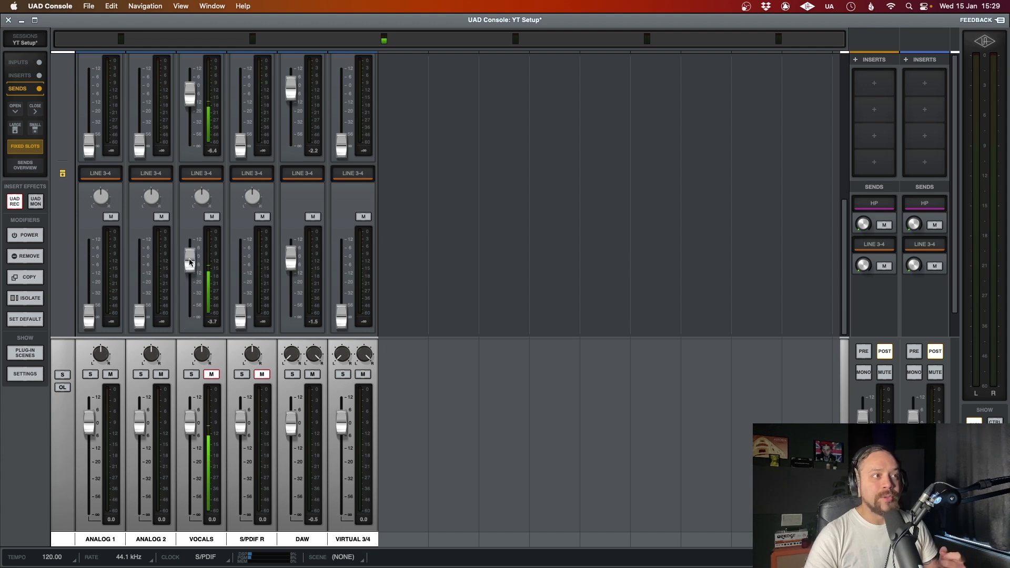
{"action": "scroll", "coordinate": [191, 221], "scroll_direction": "up", "scroll_amount": 3}
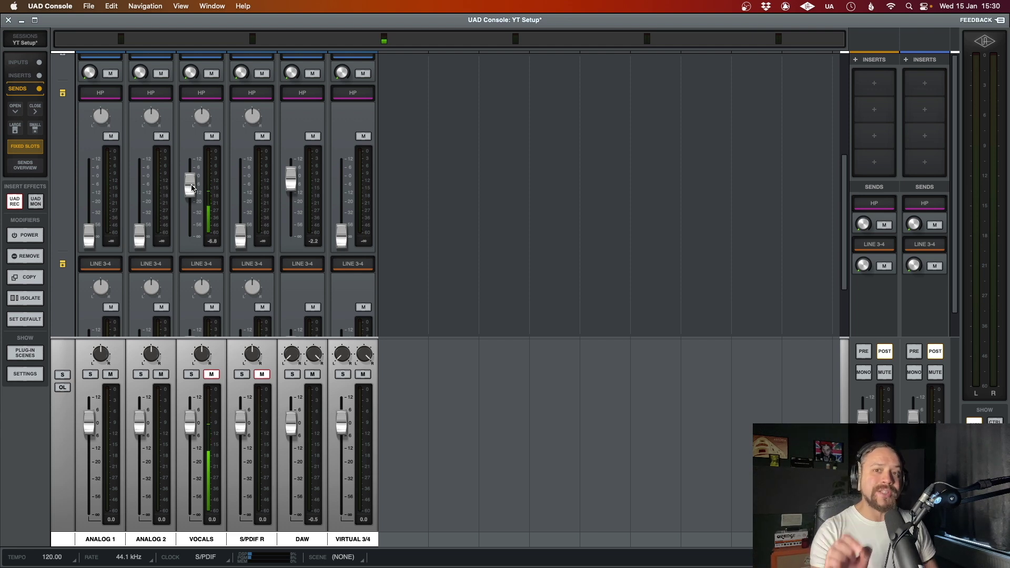
Switch to Pro Tools, record-arm the muted VOXX track and pull its fader all the way down
{"action": "key", "text": "super+Tab"}
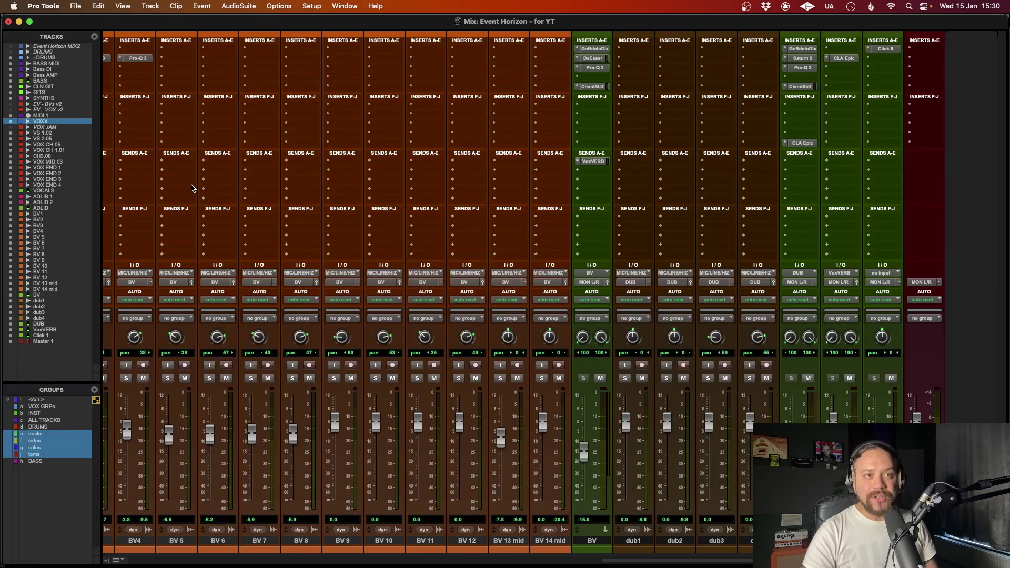
{"action": "scroll", "coordinate": [463, 275], "scroll_direction": "left", "scroll_amount": 15}
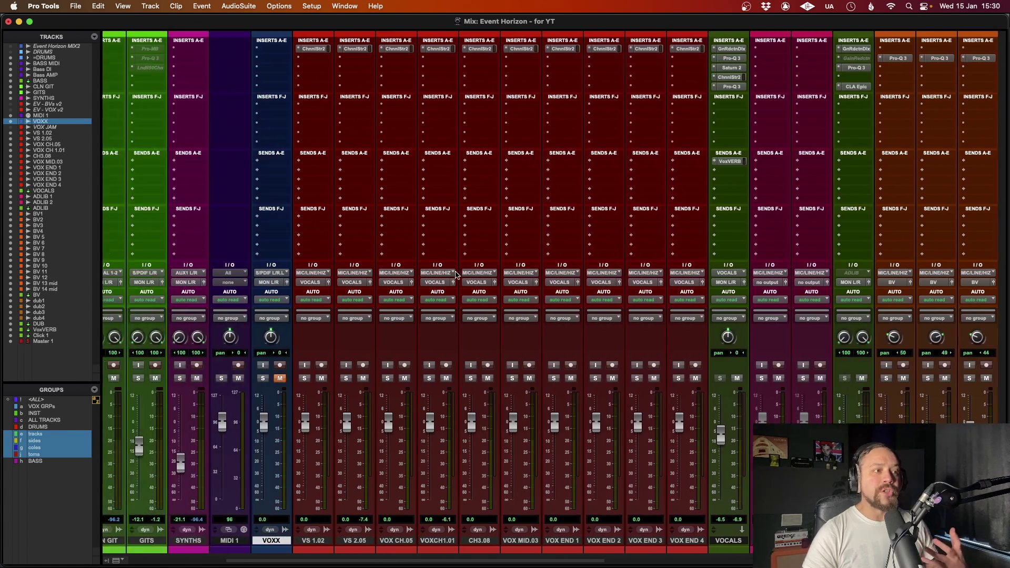
{"action": "scroll", "coordinate": [457, 275], "scroll_direction": "left", "scroll_amount": 2}
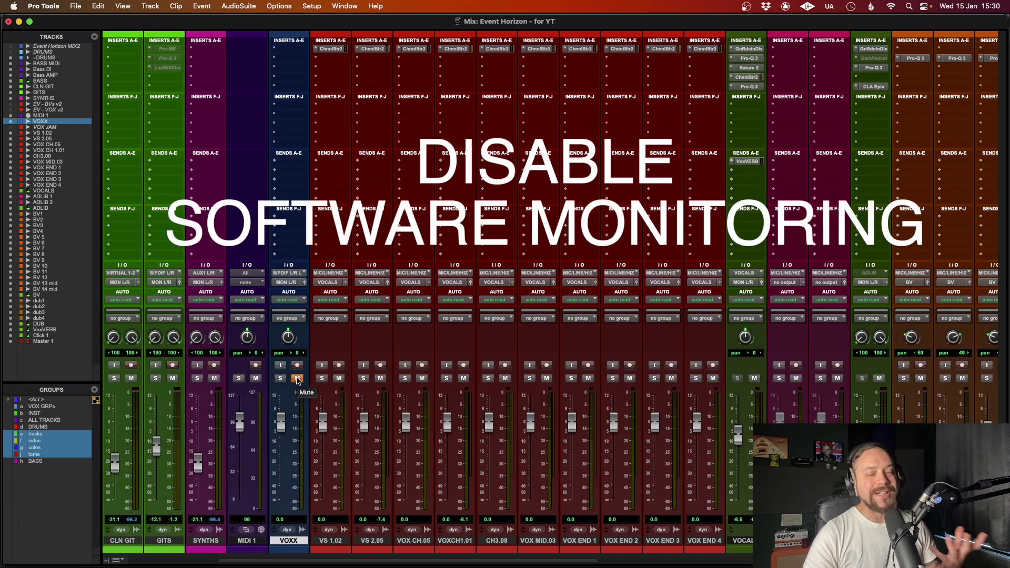
{"action": "scroll", "coordinate": [298, 380], "scroll_direction": "left", "scroll_amount": 3}
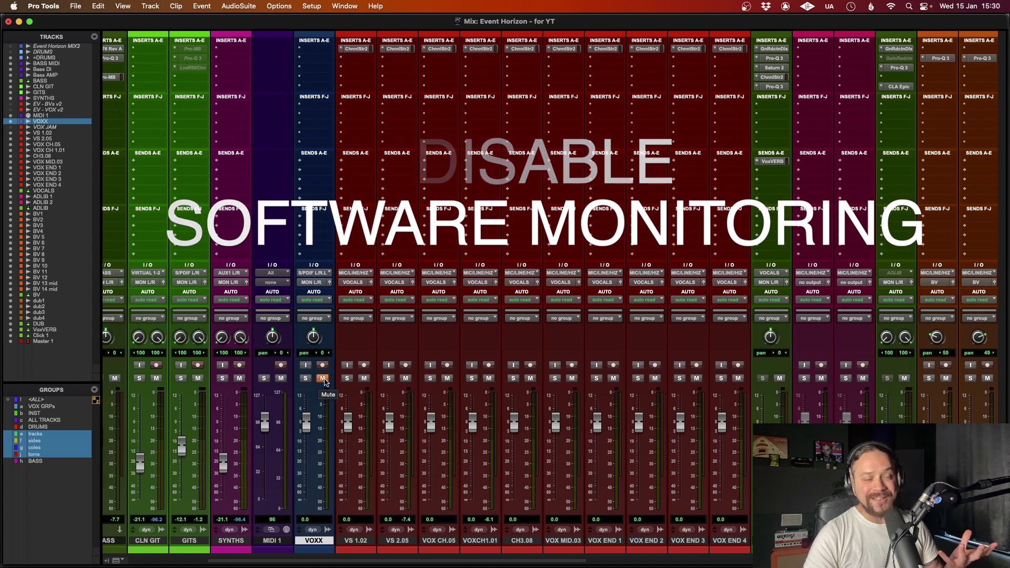
{"action": "scroll", "coordinate": [322, 375], "scroll_direction": "right", "scroll_amount": 3}
{"action": "left_click", "coordinate": [291, 366]}
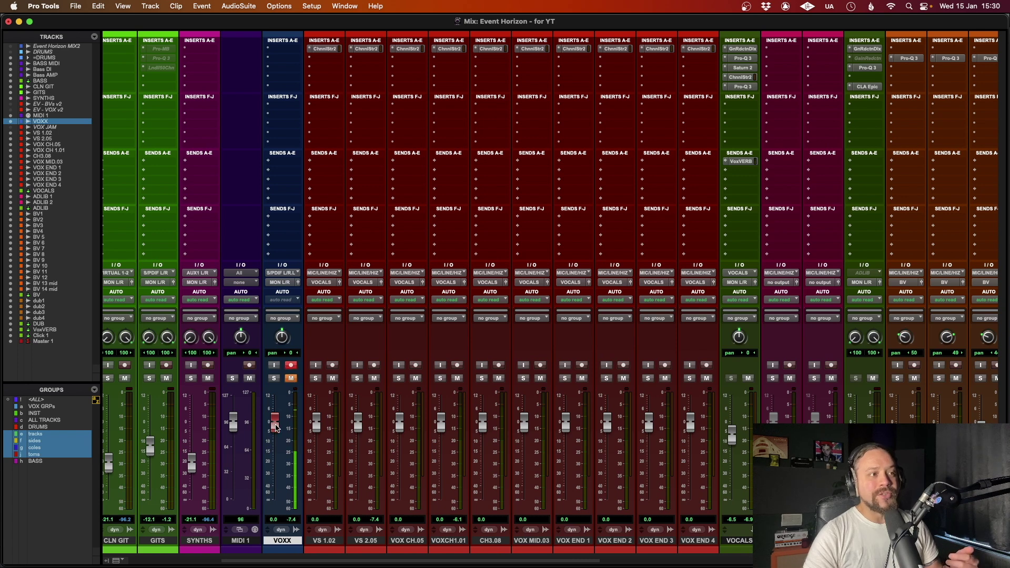
{"action": "left_click_drag", "start_coordinate": [274, 421], "coordinate": [274, 505]}
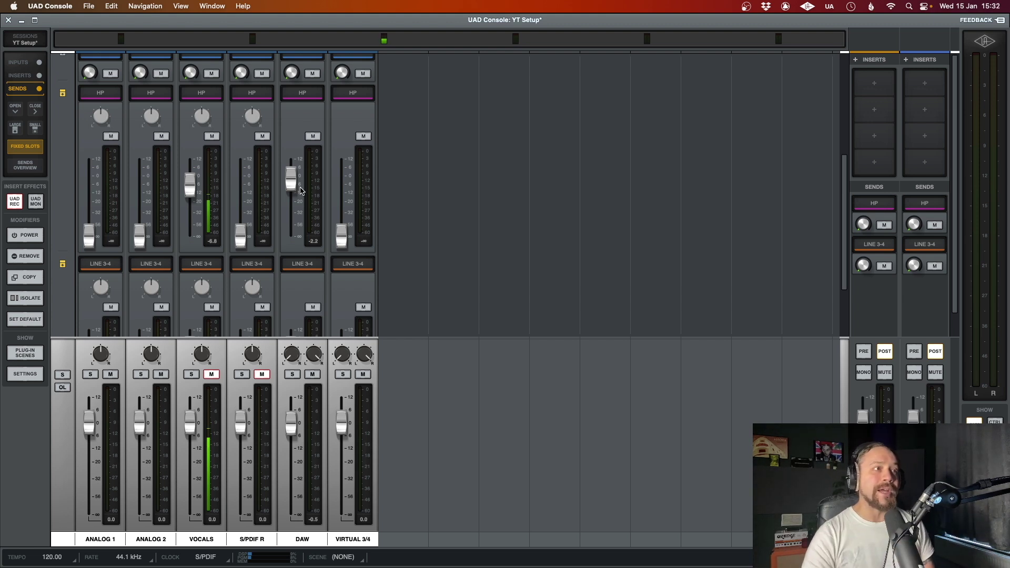
Switch to UAD Console and set the VOCALS channel's HP send level to -6.3 dB
{"action": "left_click_drag", "start_coordinate": [189, 188], "coordinate": [189, 186]}
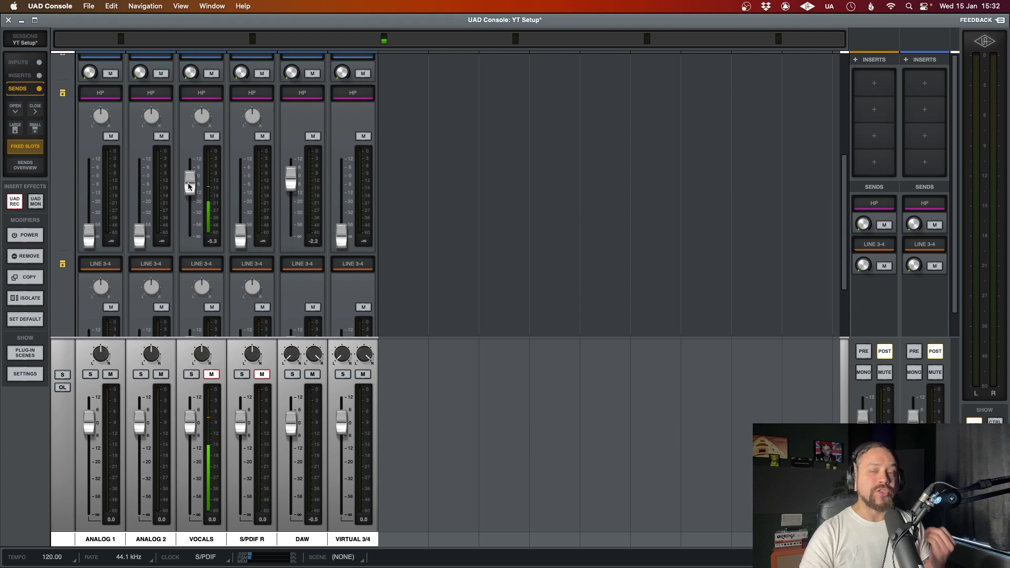